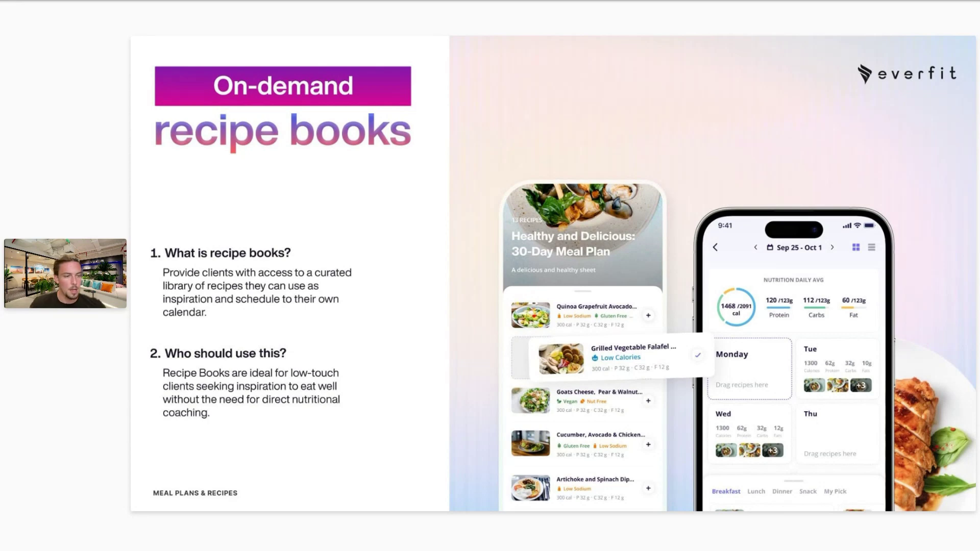
Step: Advance to the 'Mix, match, and tailor nutrition plans' slide
key(Right)
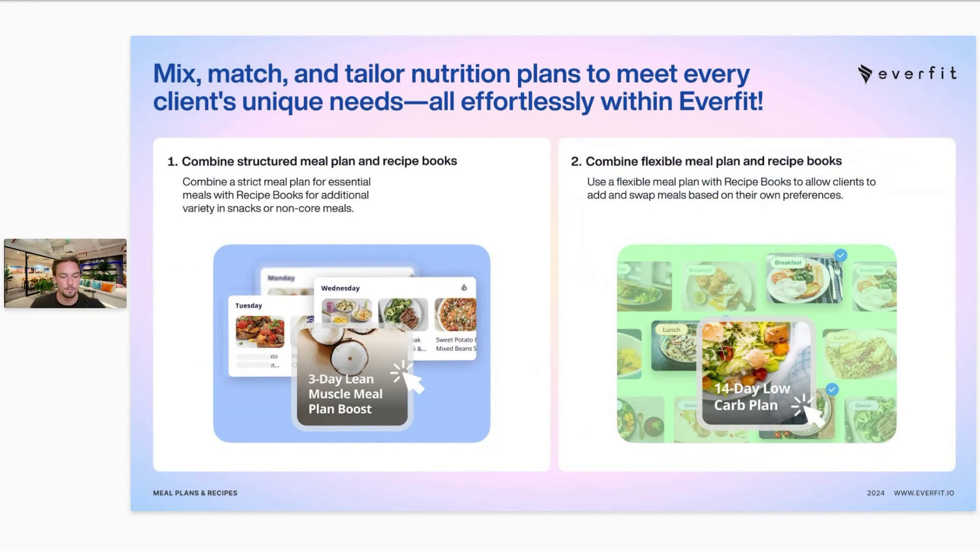
Step: Advance to the slide on macros included with every ingredient
key(Right)
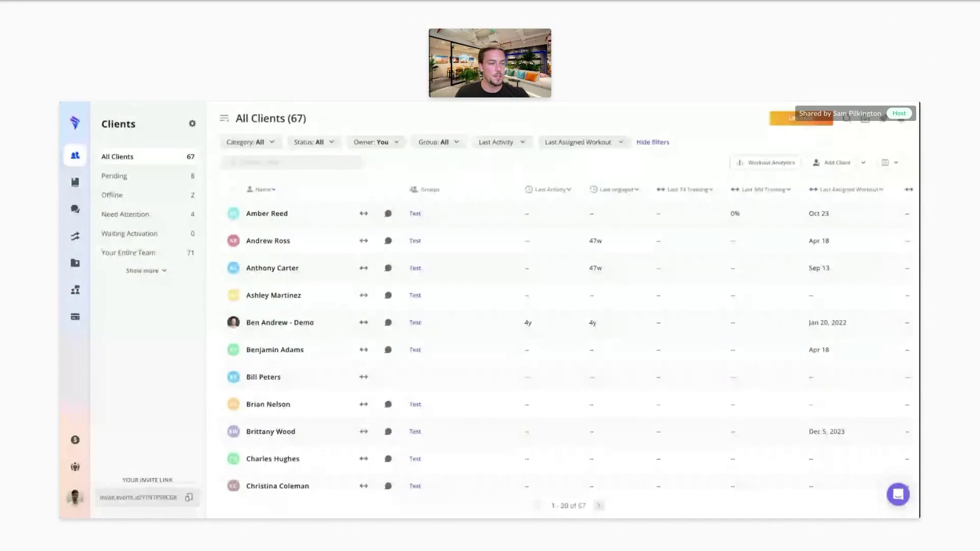
Step: Open the Library's Recipe Library listing published recipes like Hamburger
click(75, 182)
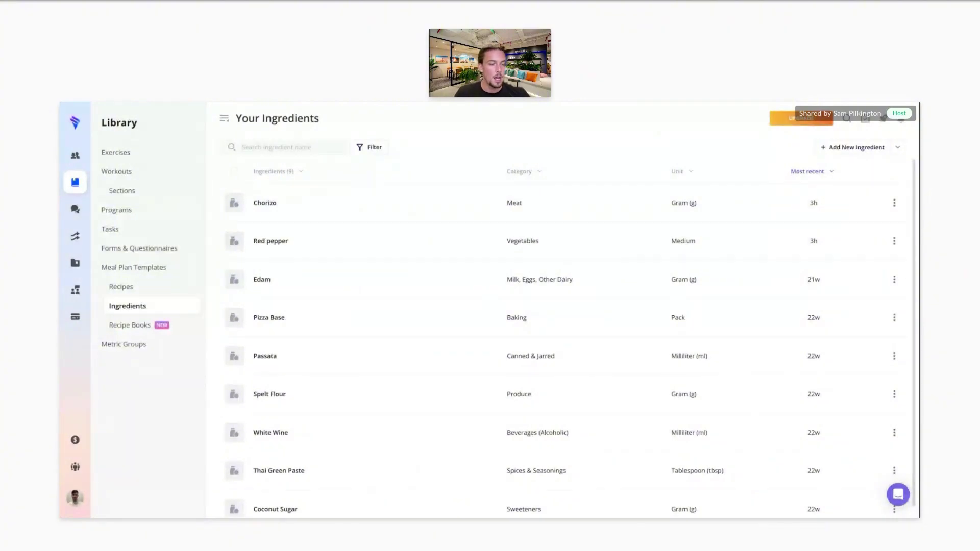
click(121, 286)
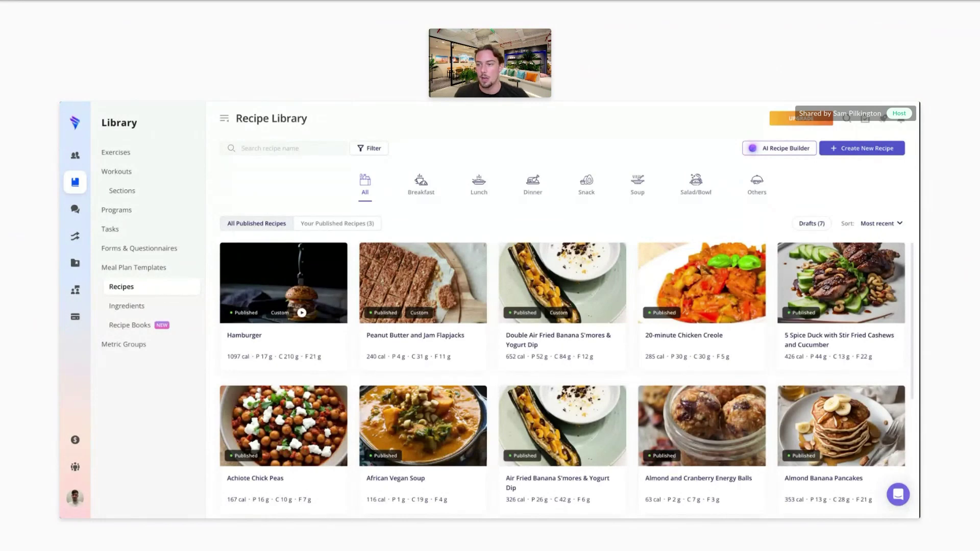
click(862, 148)
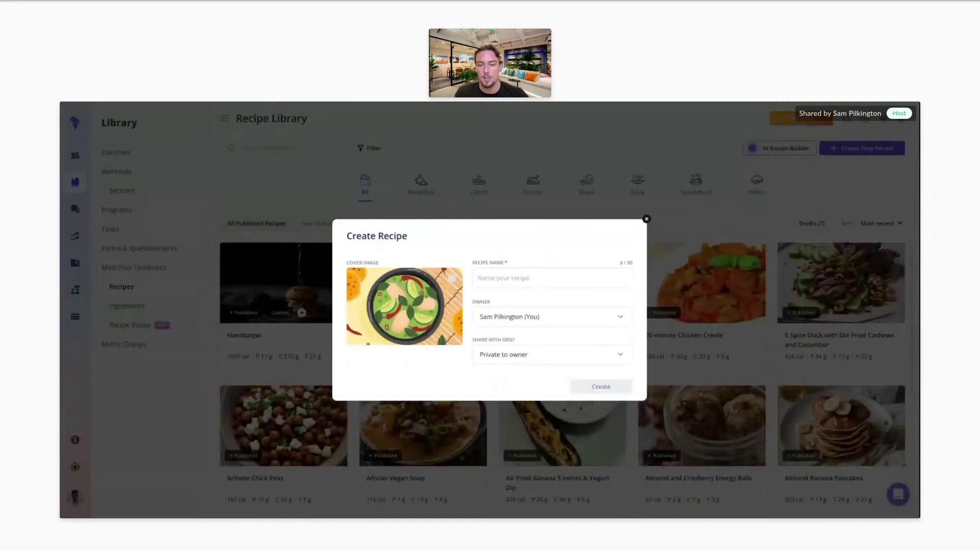
key(Escape)
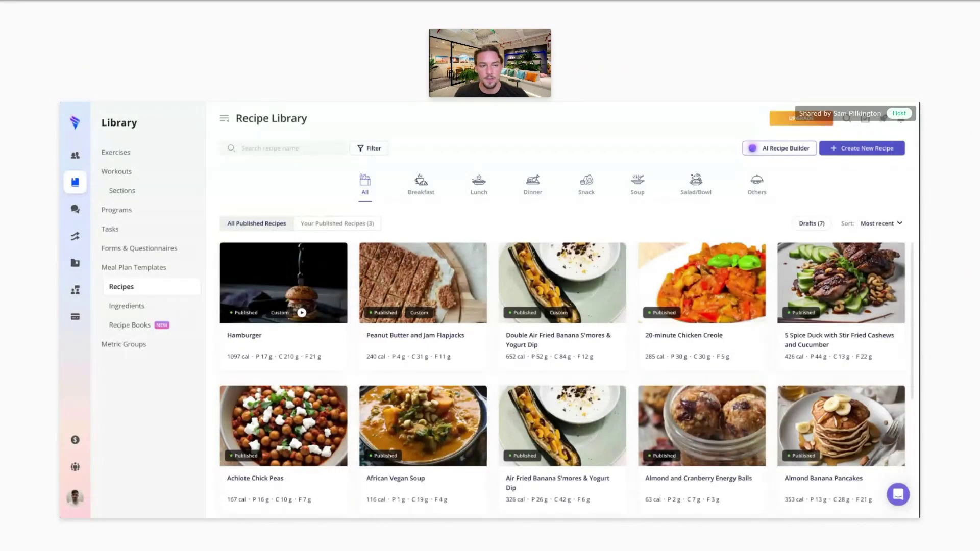
click(283, 282)
scroll(561, 347, down, 5)
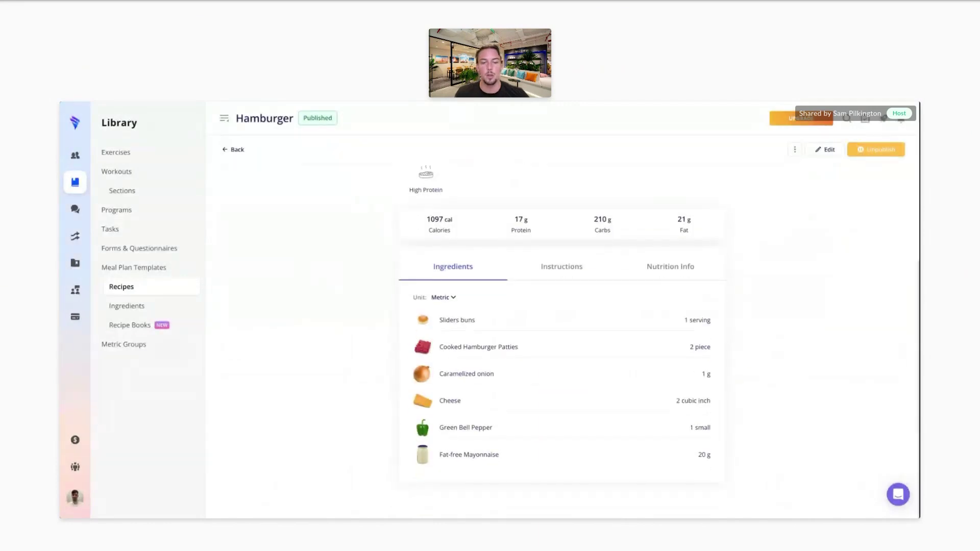
click(561, 266)
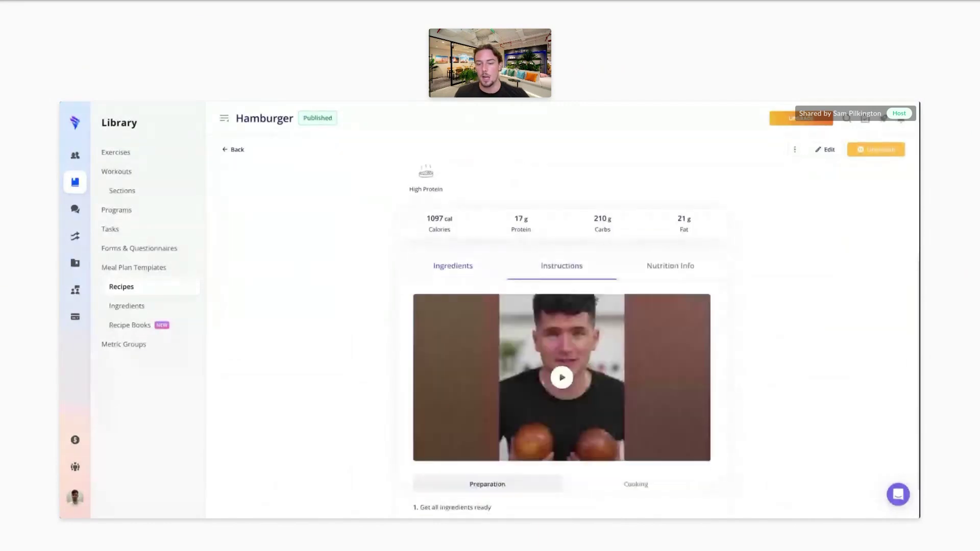
scroll(561, 339, down, 1)
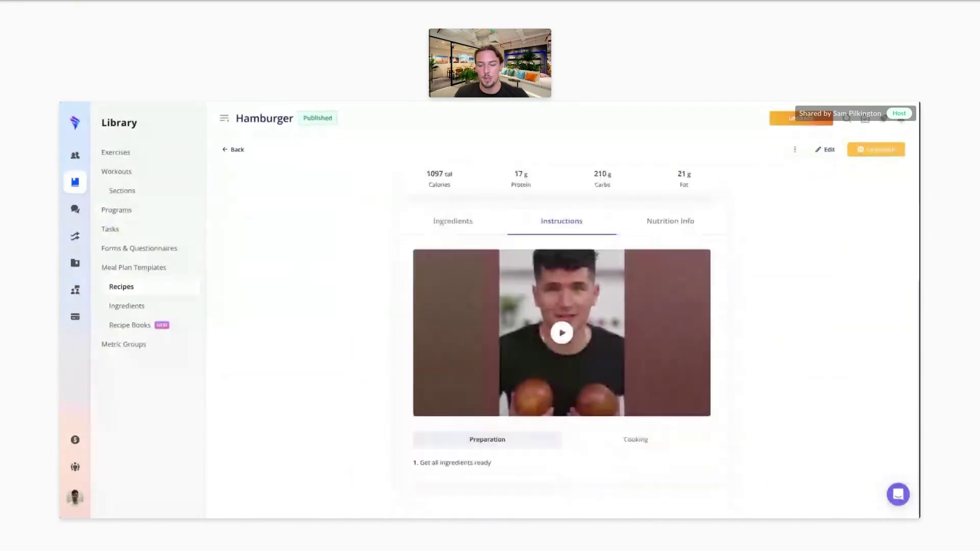
click(670, 220)
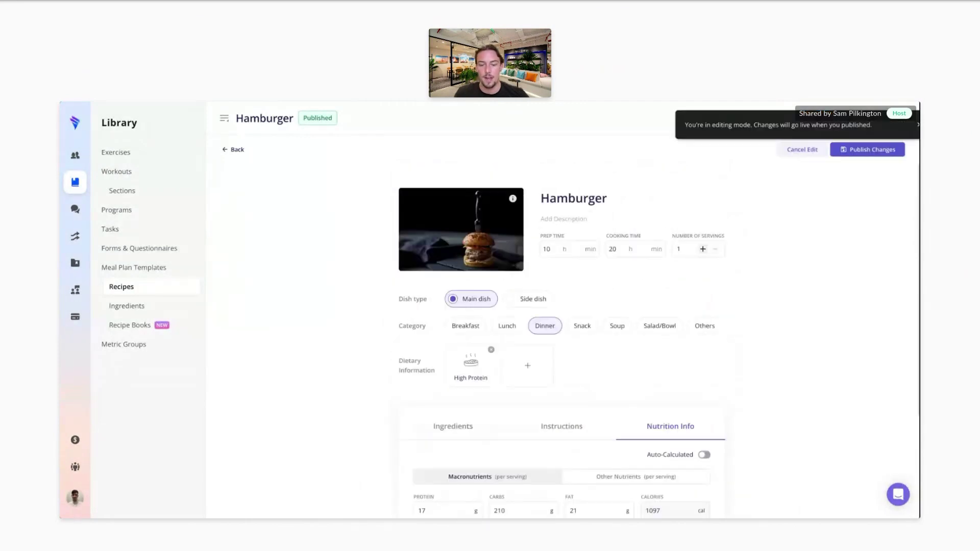
scroll(562, 337, down, 2)
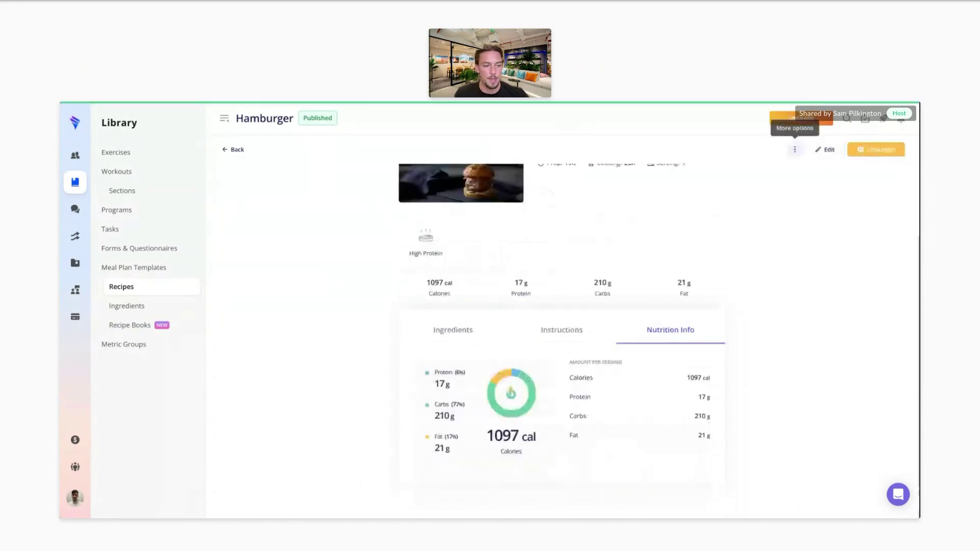
click(174, 290)
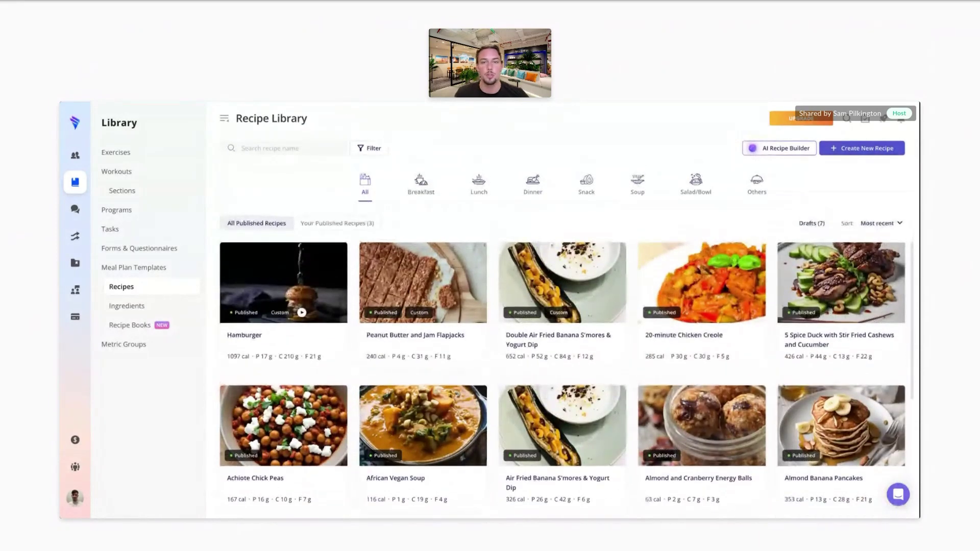
Step: Open the Recipe Books collection in the Library
click(130, 325)
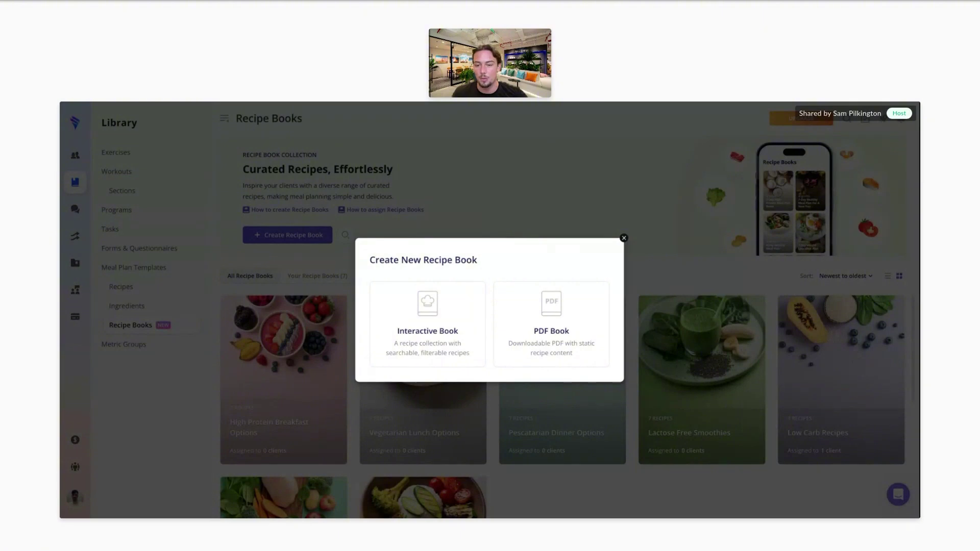
Step: Open the 27-recipe Salads book, browse its list, and bring up the Add Recipes picker
click(281, 422)
click(282, 422)
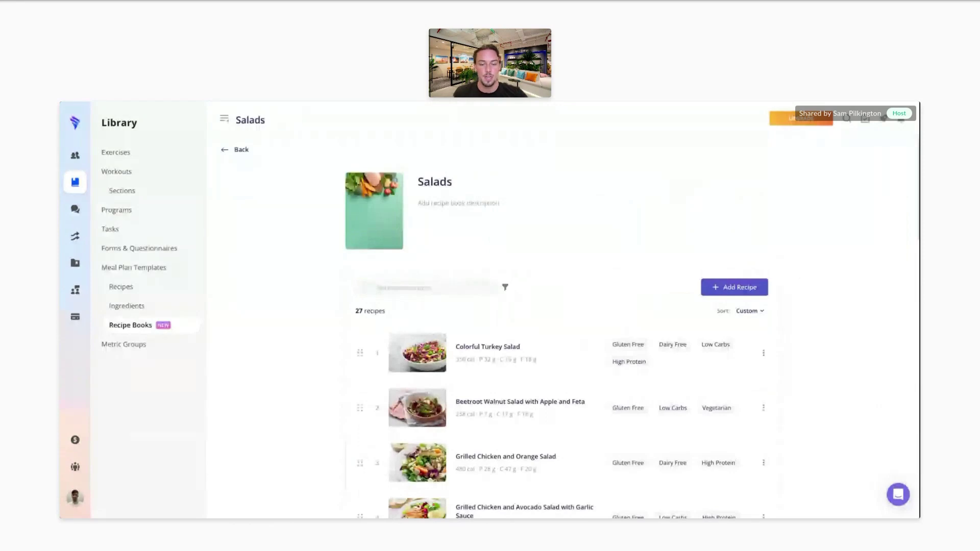
scroll(494, 327, down, 2)
scroll(494, 327, up, 2)
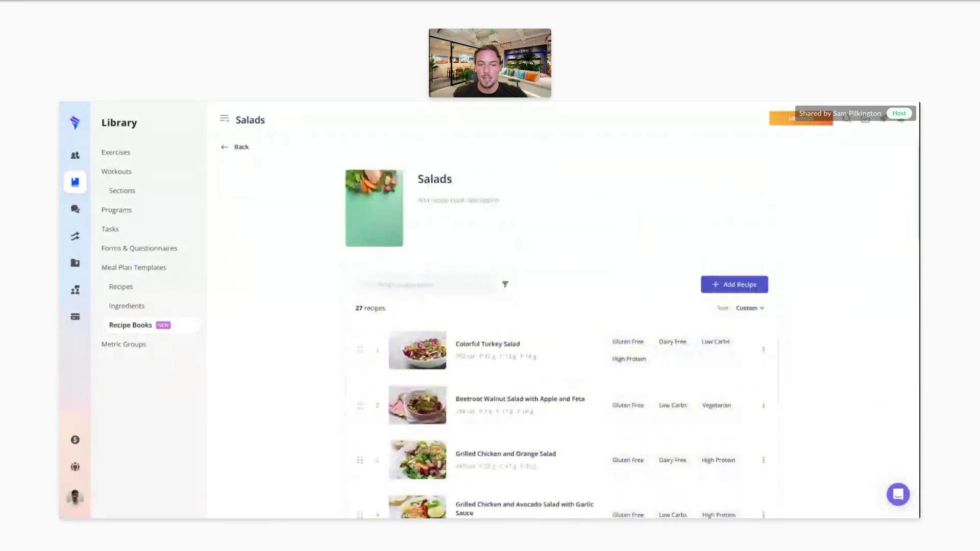
scroll(499, 331, down, 3)
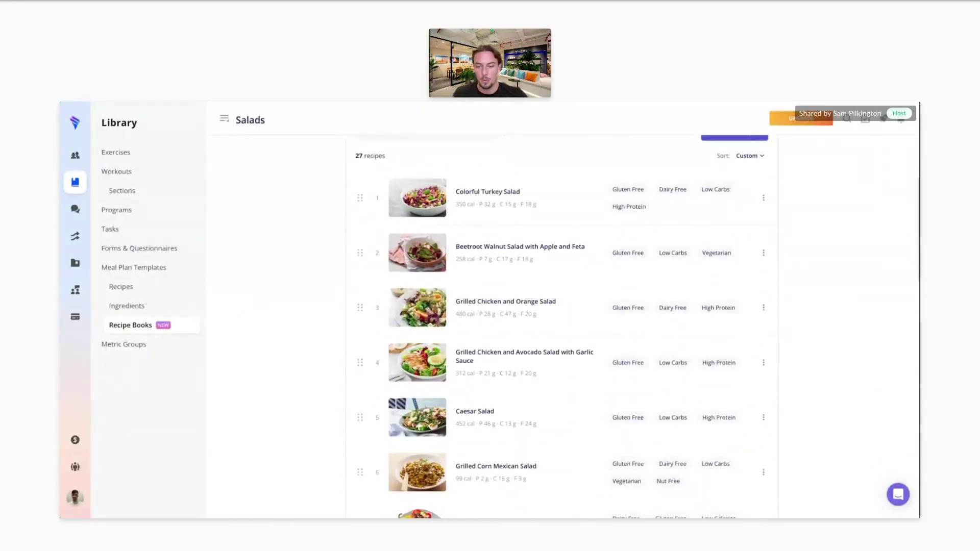
scroll(762, 332, down, 14)
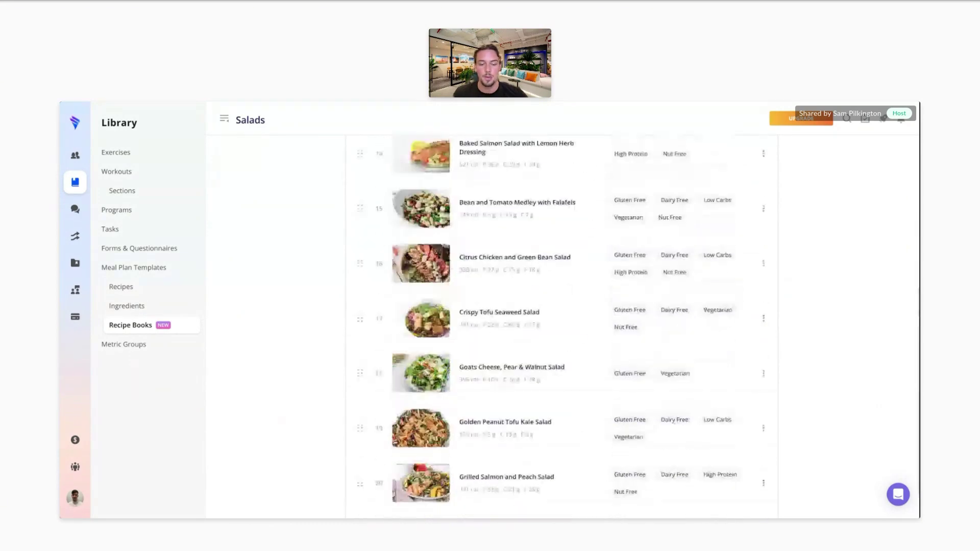
scroll(762, 331, up, 15)
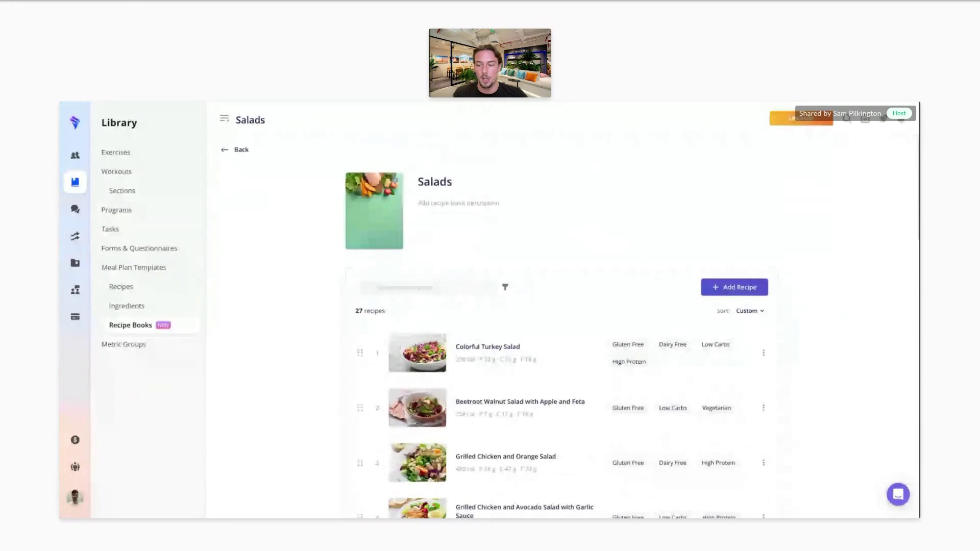
click(734, 286)
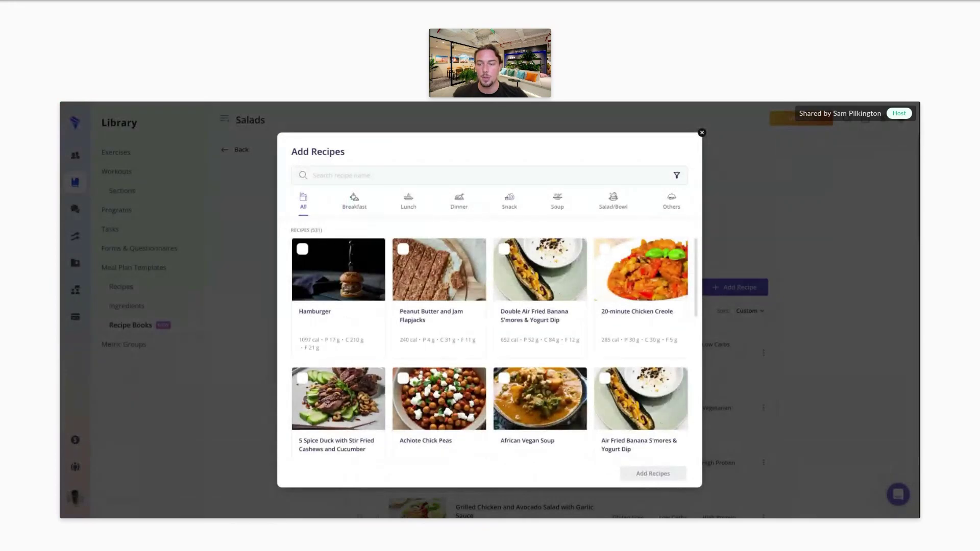
Step: View the calorie and dietary filters, then close the picker without adding recipes
click(676, 175)
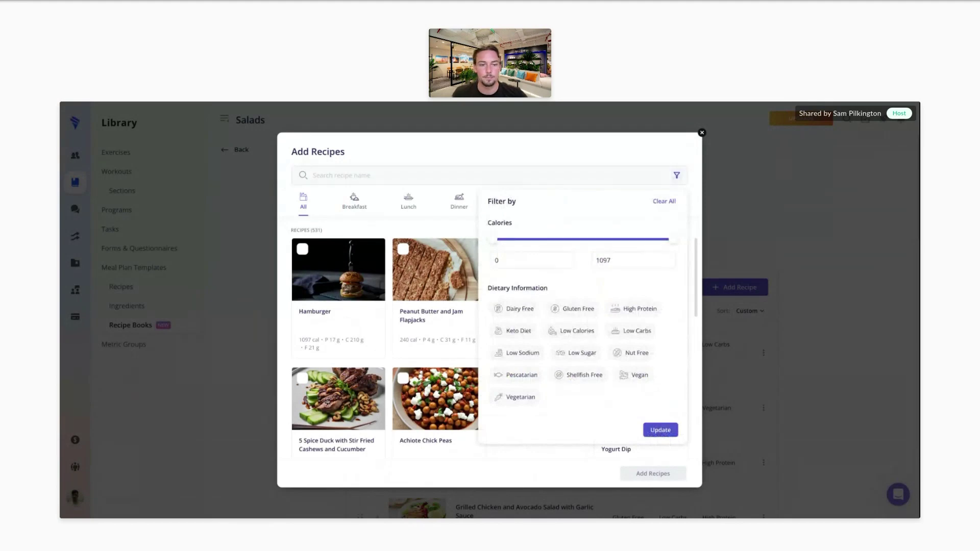
key(Escape)
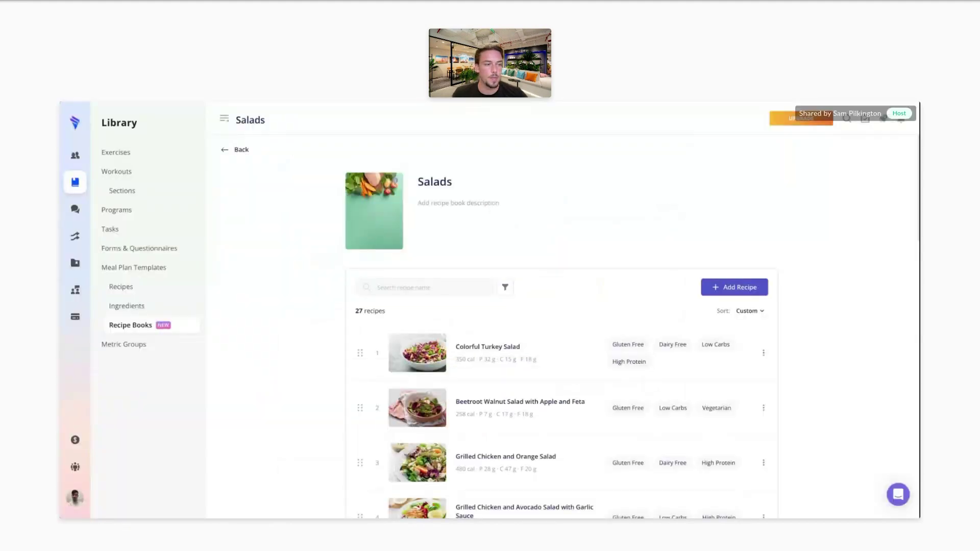
click(237, 150)
Step: Filter the client list to PT Clients and open a client's meal plan
click(75, 155)
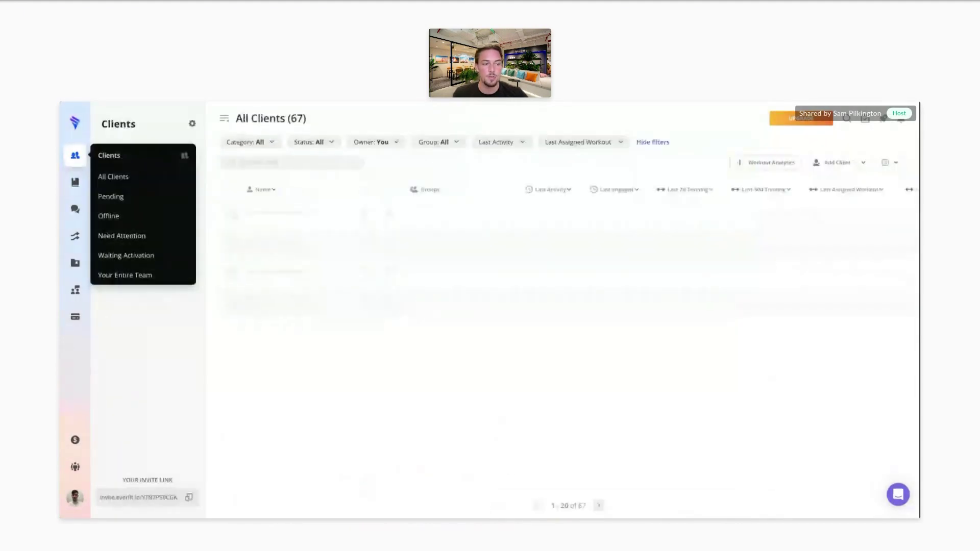
click(438, 142)
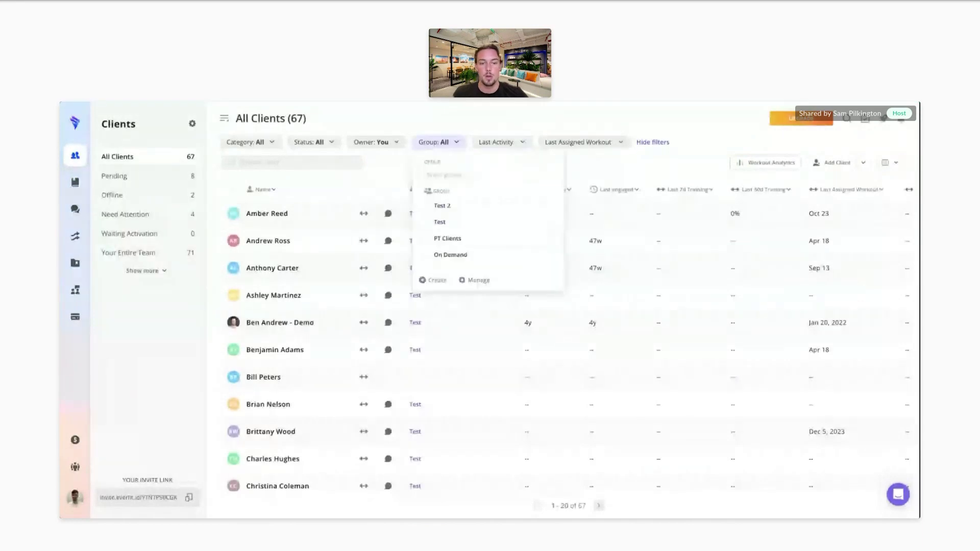
click(447, 238)
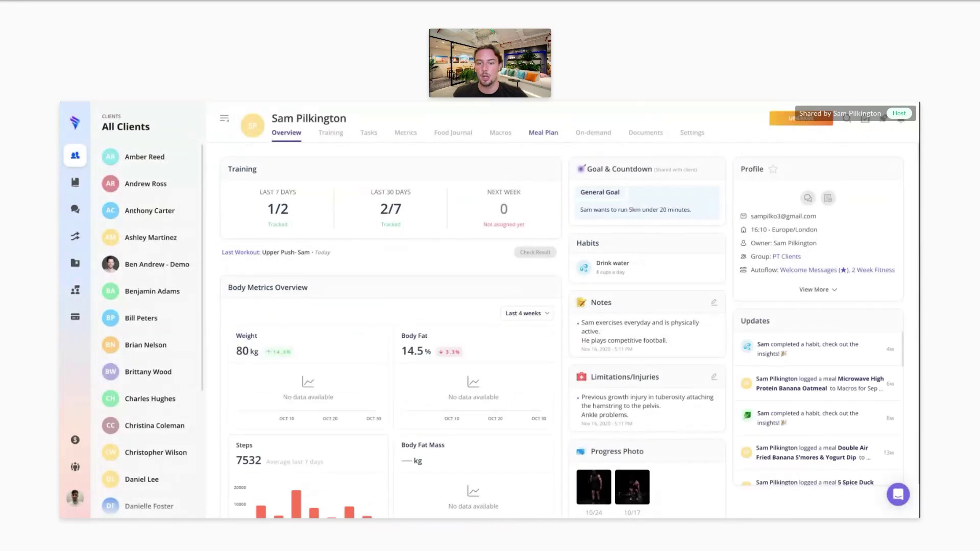
click(543, 132)
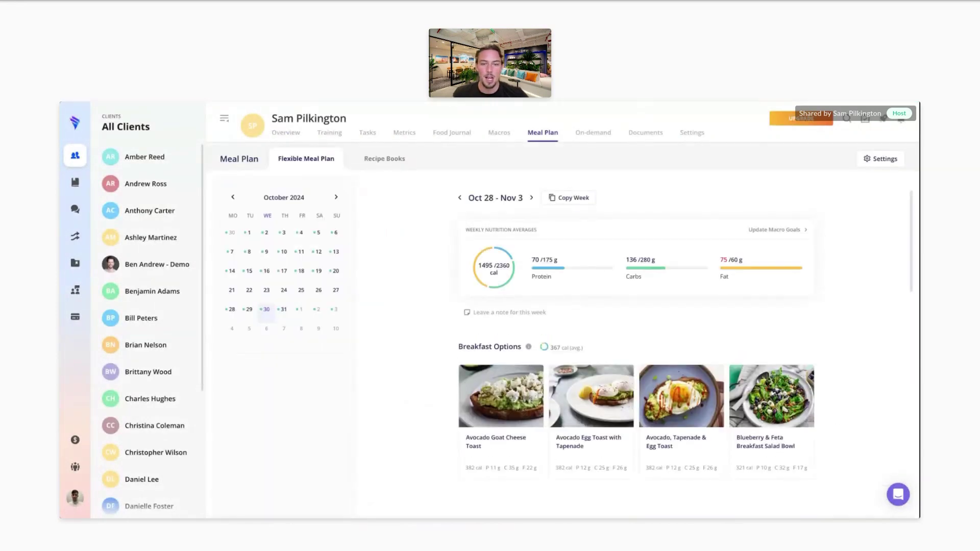
click(384, 158)
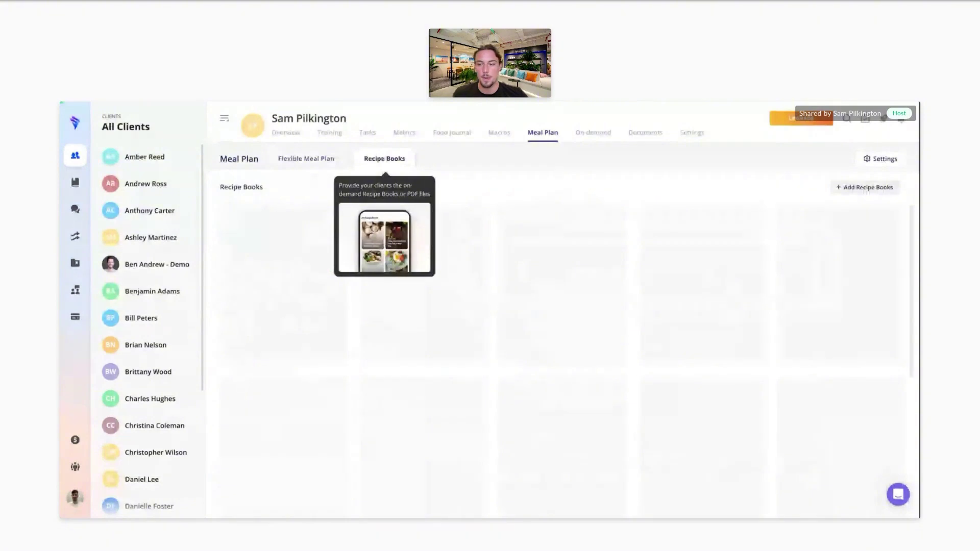
click(864, 186)
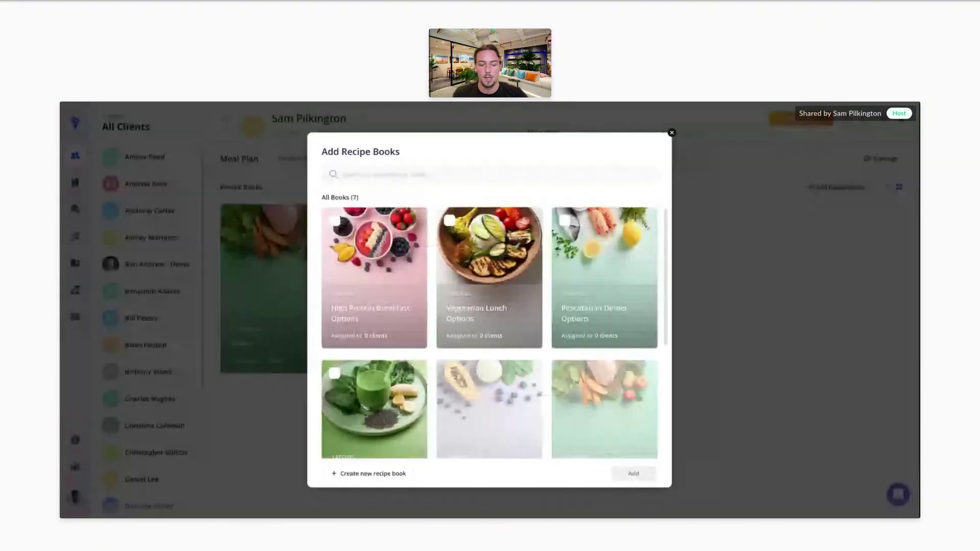
scroll(489, 331, down, 5)
scroll(489, 331, up, 4)
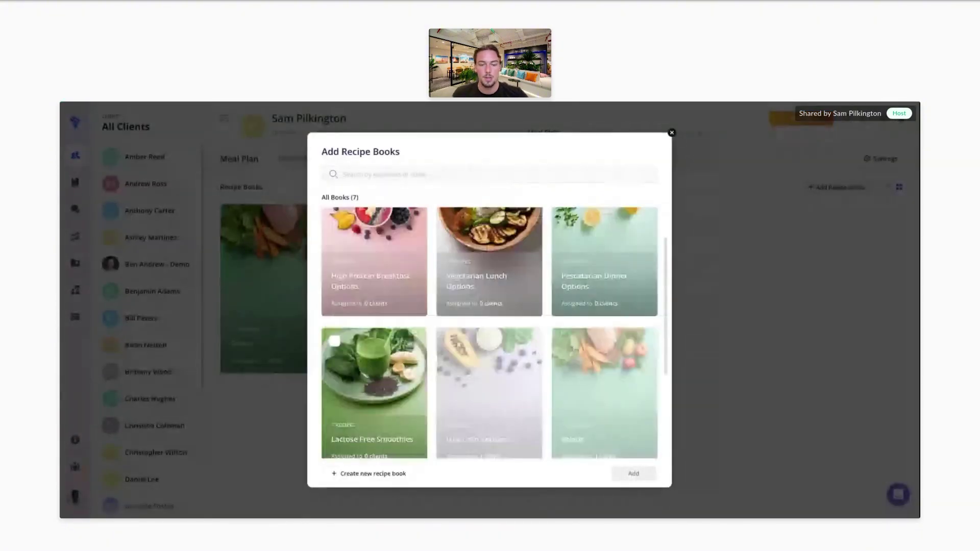
scroll(489, 332, up, 1)
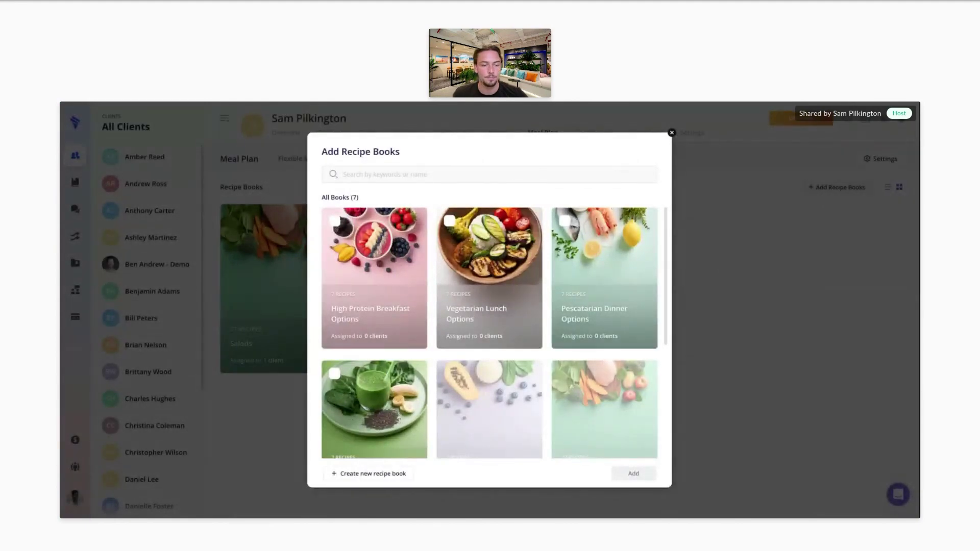
key(Escape)
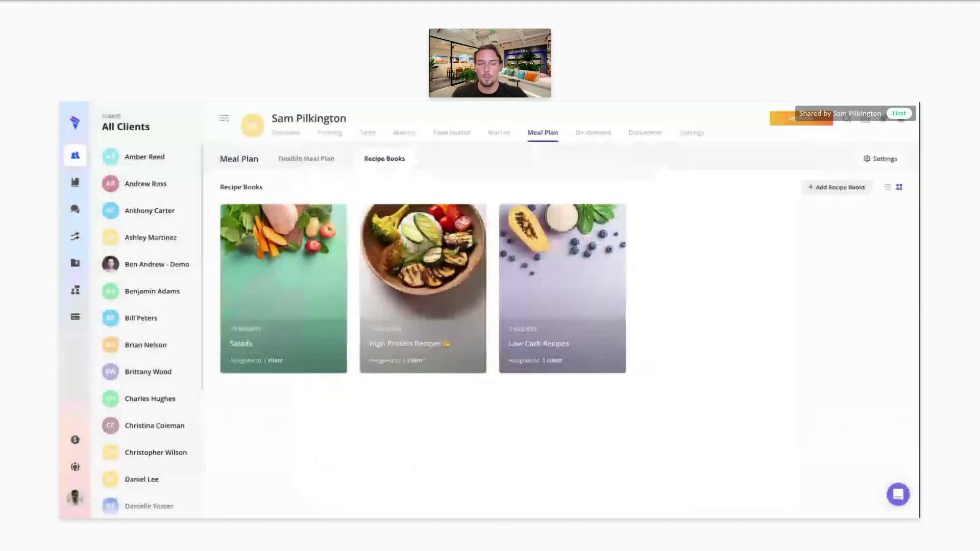
click(307, 158)
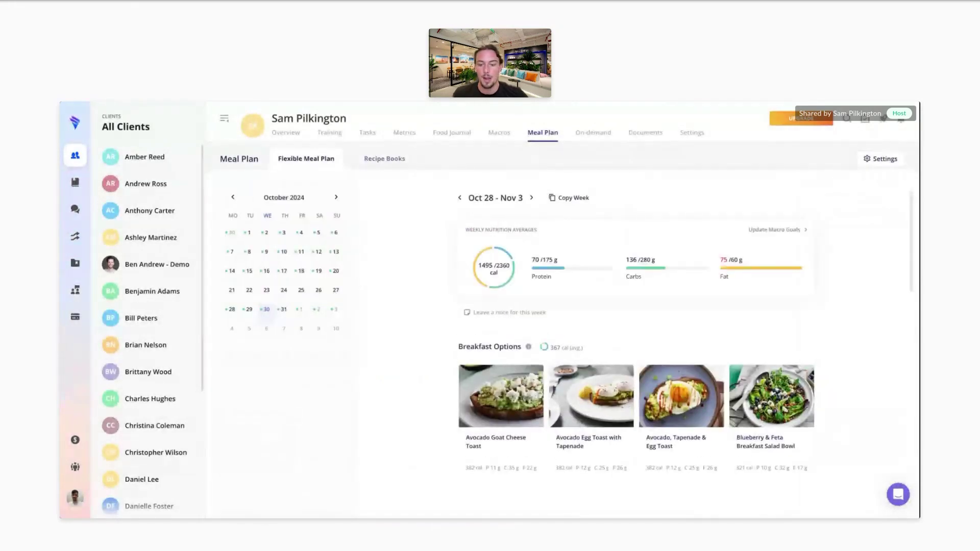
scroll(633, 332, down, 2)
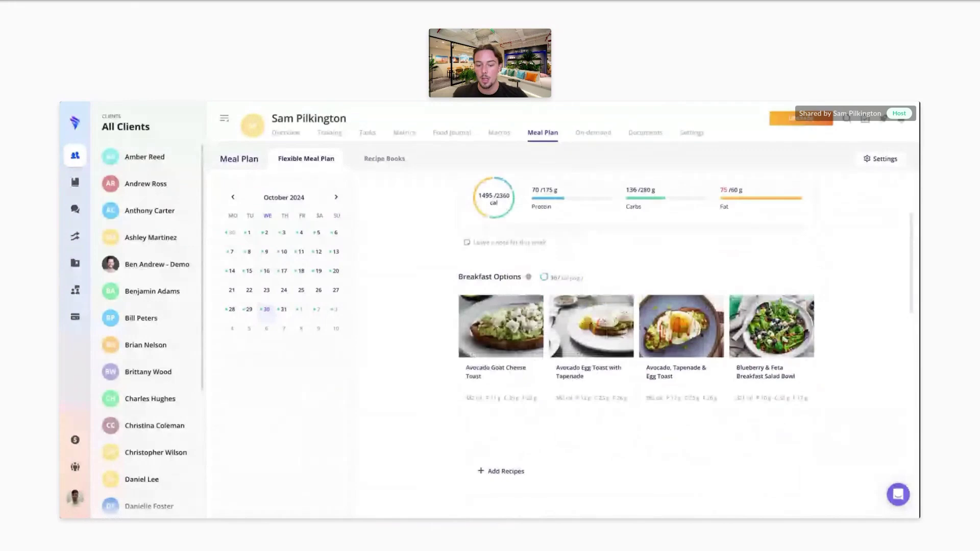
scroll(632, 331, up, 1)
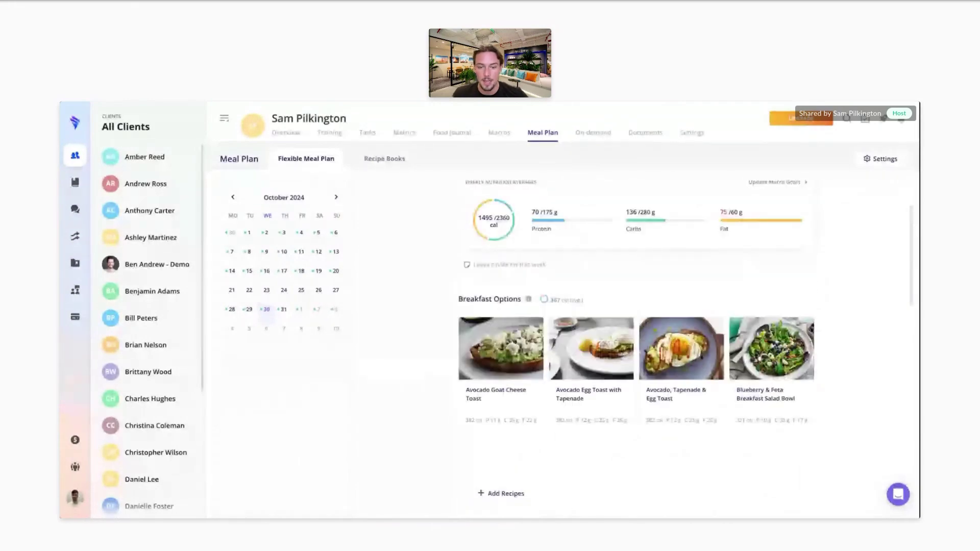
scroll(633, 332, up, 1)
scroll(632, 332, down, 3)
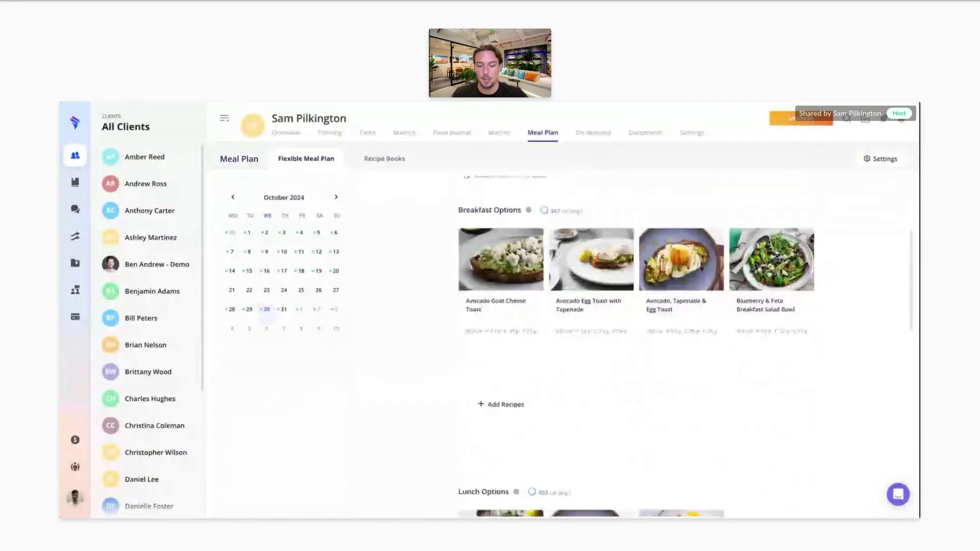
click(500, 404)
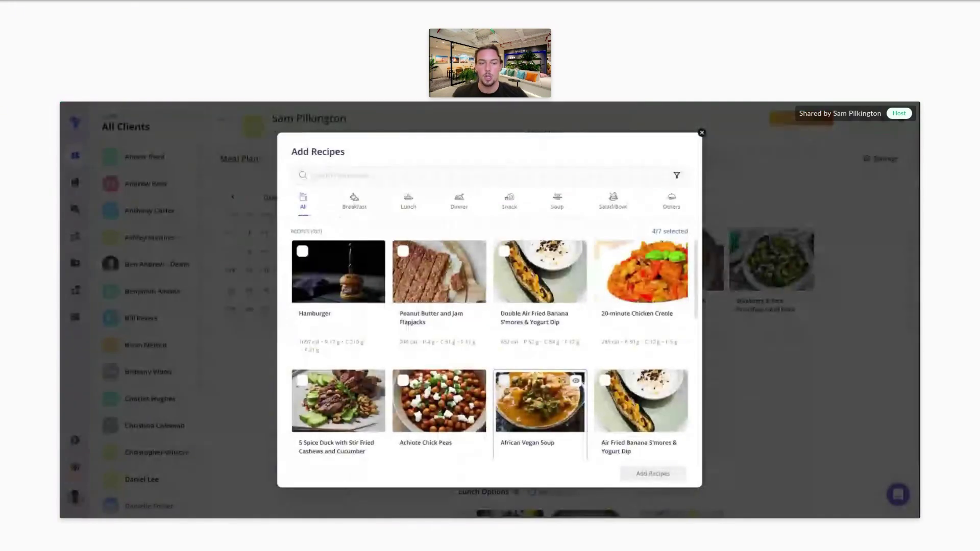
click(676, 175)
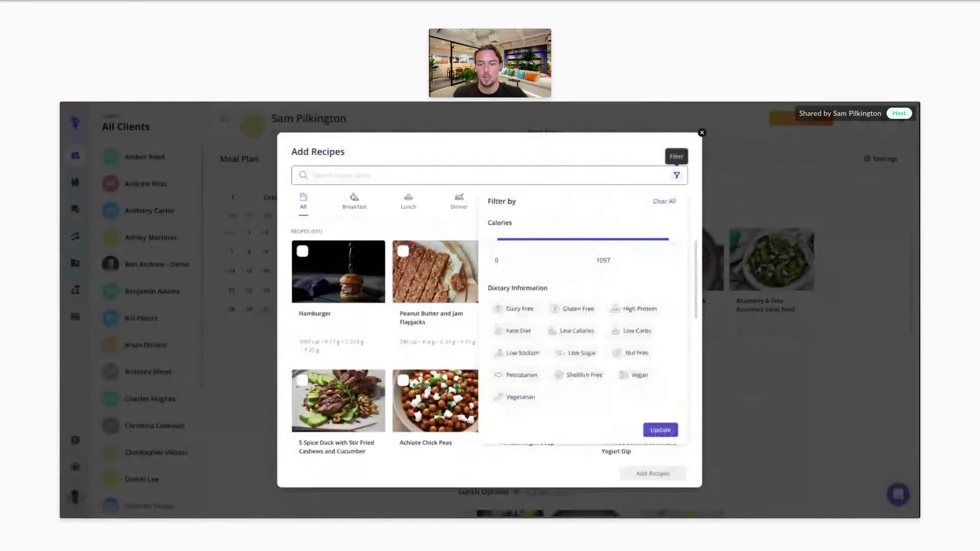
drag(668, 239, 609, 239)
drag(493, 241, 581, 242)
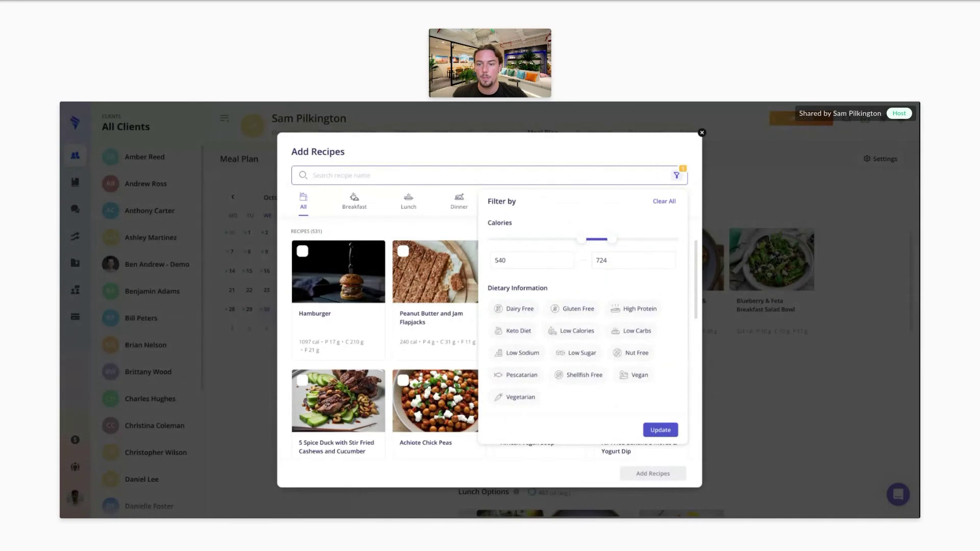
click(676, 175)
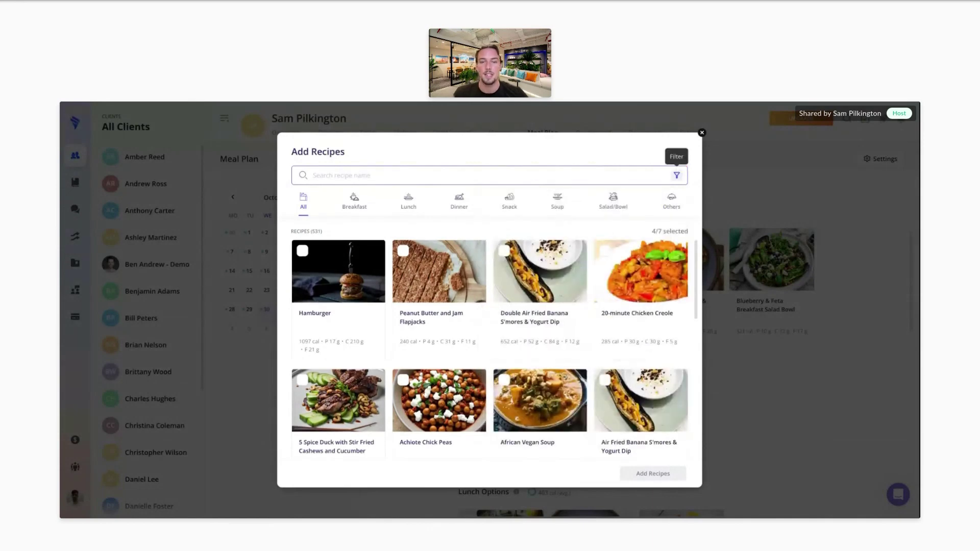
scroll(489, 347, down, 1)
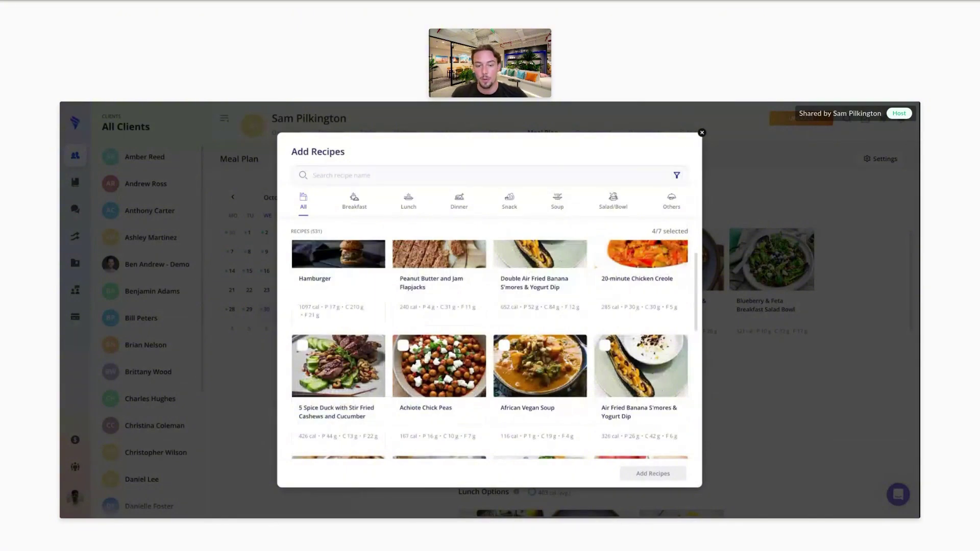
key(Escape)
scroll(635, 347, down, 3)
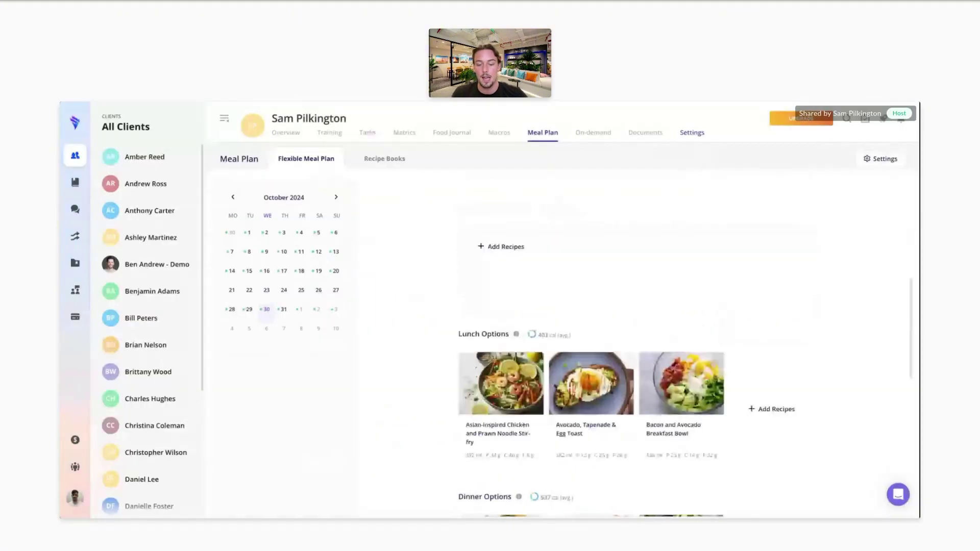
scroll(635, 347, down, 5)
scroll(635, 347, up, 6)
scroll(635, 347, up, 4)
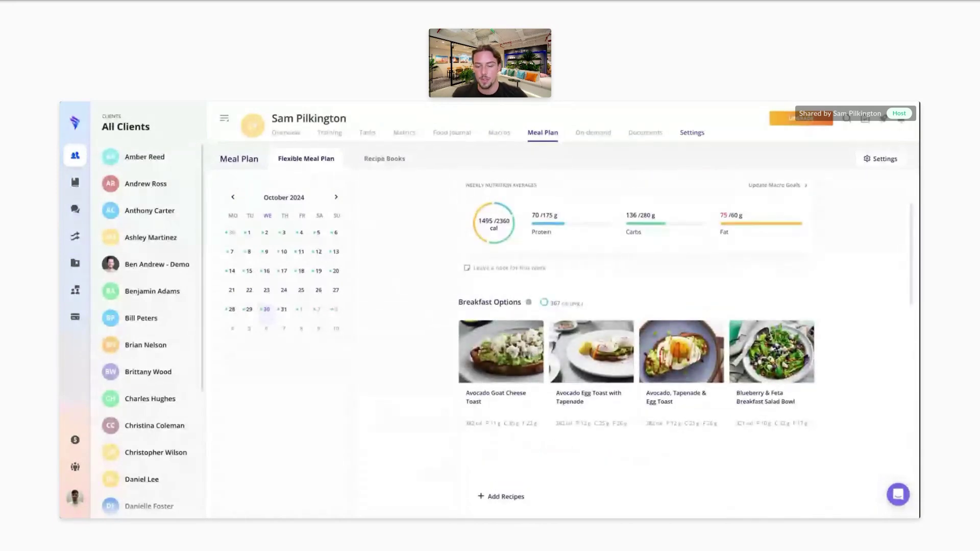
scroll(635, 347, down, 1)
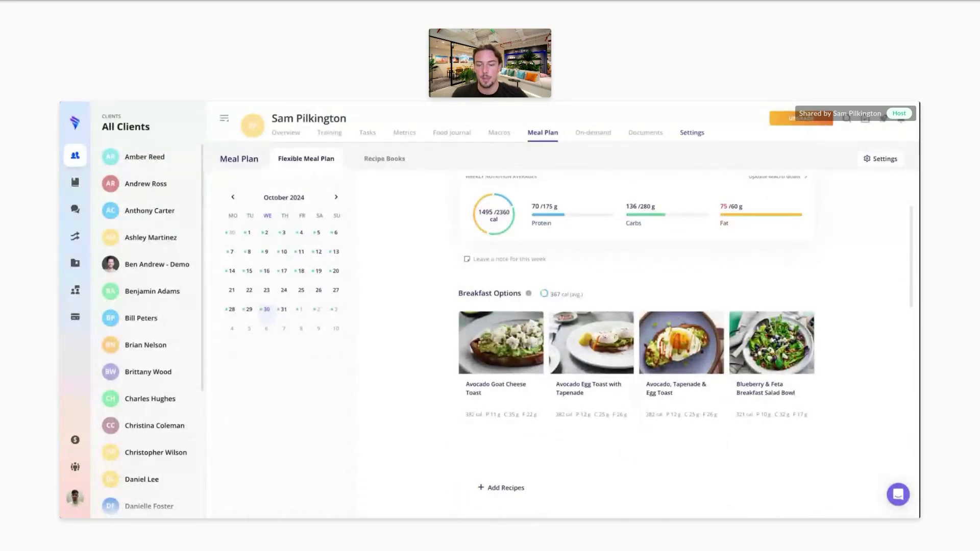
scroll(684, 334, up, 2)
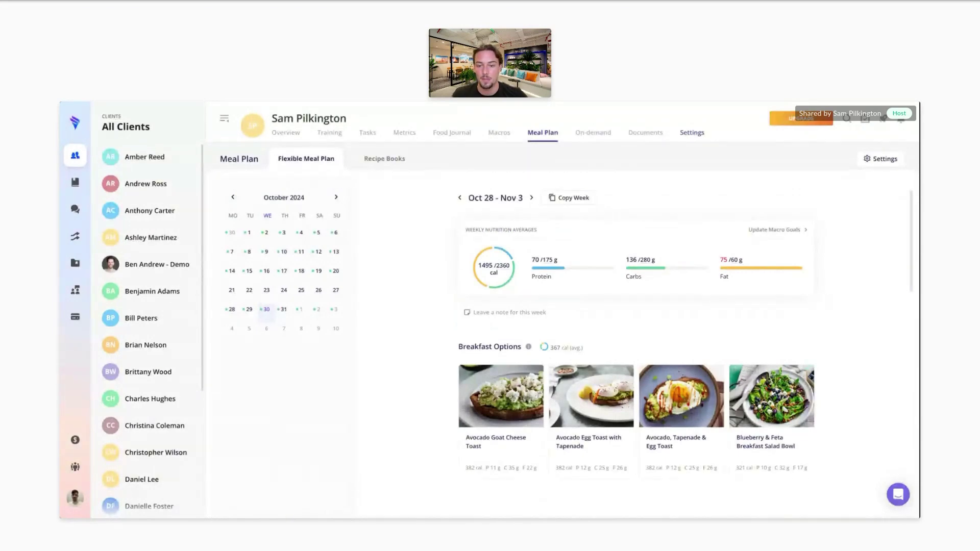
Step: Copy the Oct 28 – Nov 3 meal options into the Nov 4–10 week, then open plan settings
click(571, 198)
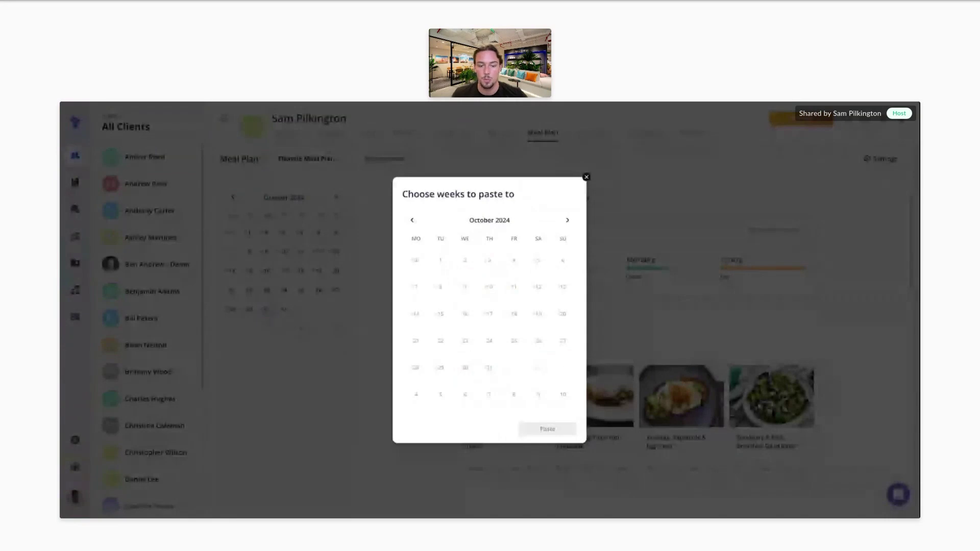
click(416, 288)
click(548, 429)
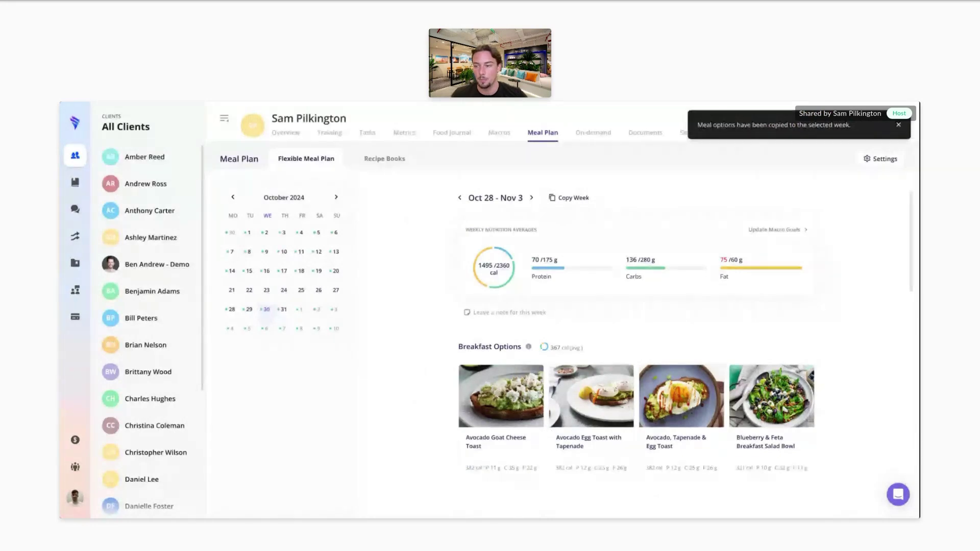
click(880, 158)
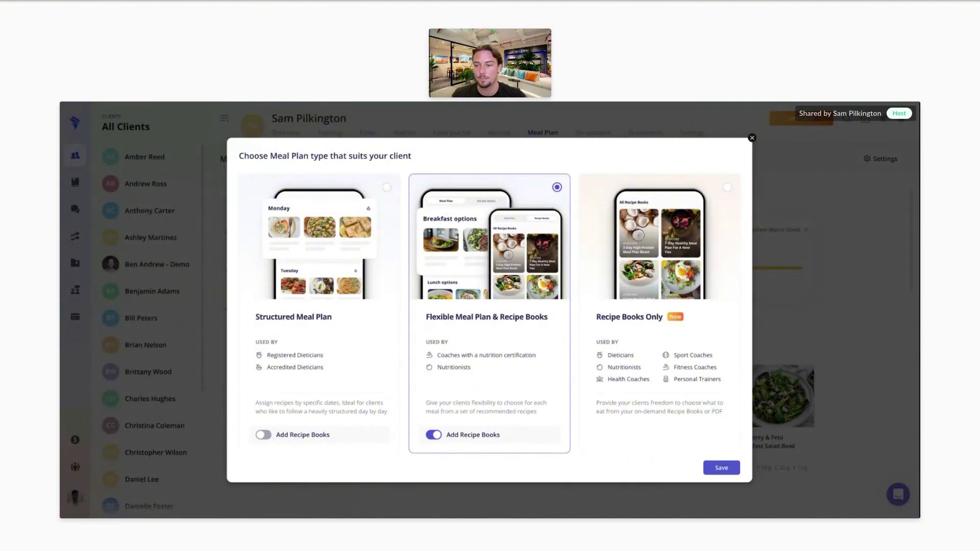
Step: Close the meal plan type dialog, keeping Flexible Meal Plan & Recipe Books
key(Return)
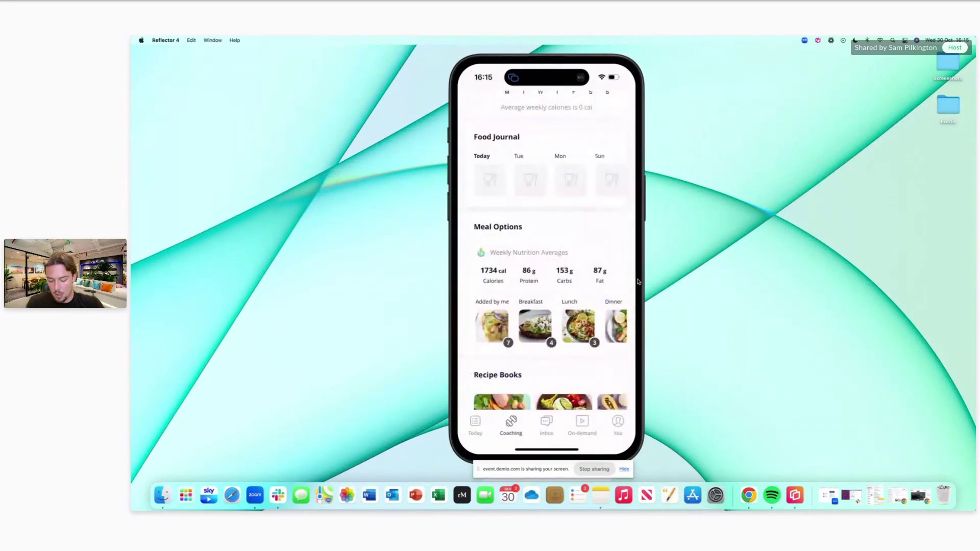
Step: Stop sharing the phone screen to return to the slide deck
click(593, 469)
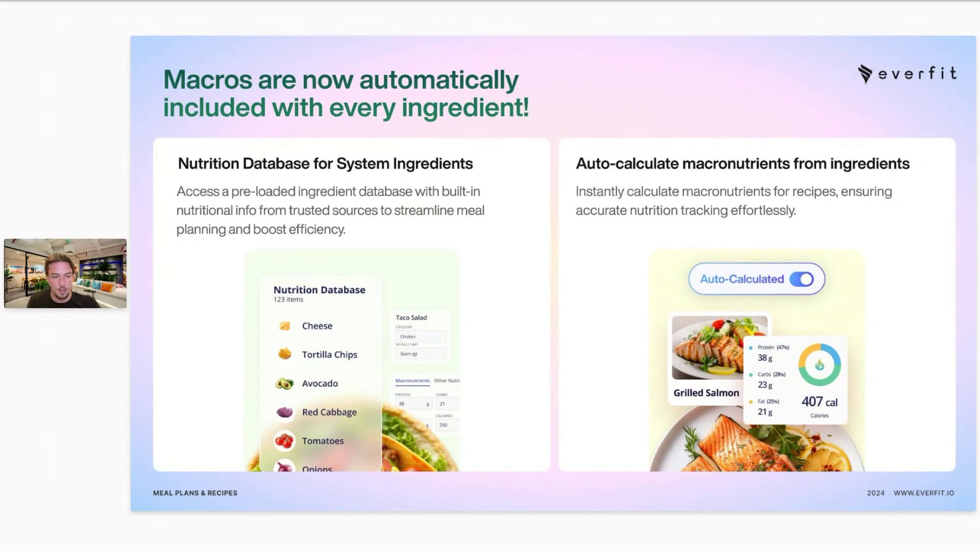
Step: Advance to the Coming Soon slide previewing four upcoming features, including Recipe Importer by PDF or URL
key(Right)
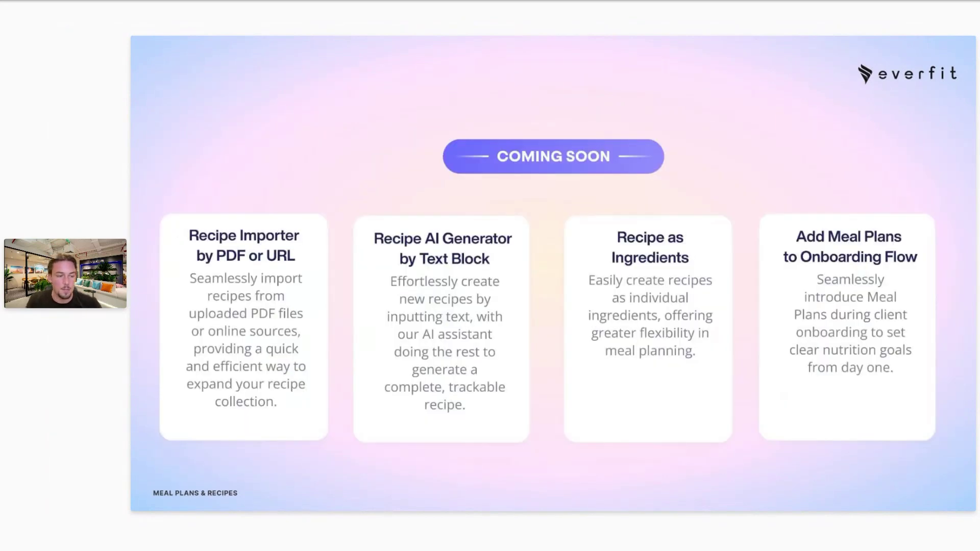